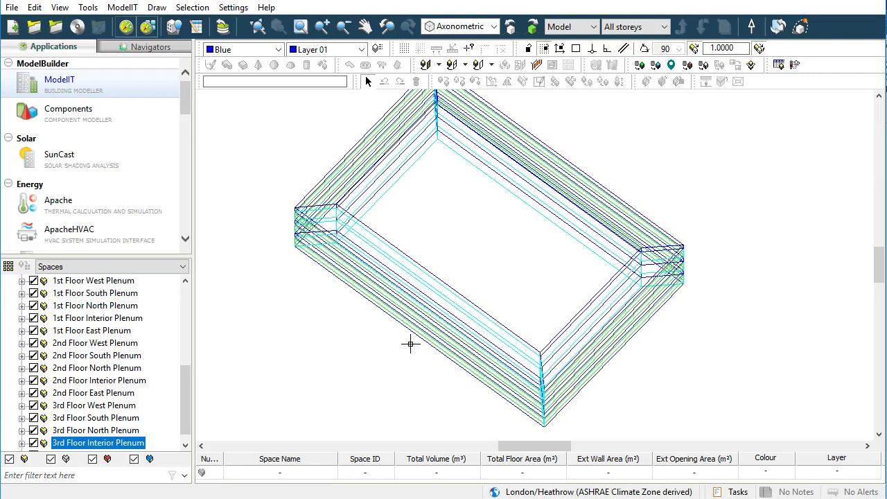
# - View the office block in Model Viewer II, orbit it side-on, then return to the ModelIT wireframe
pyautogui.click(464, 250)
pyautogui.click(614, 251)
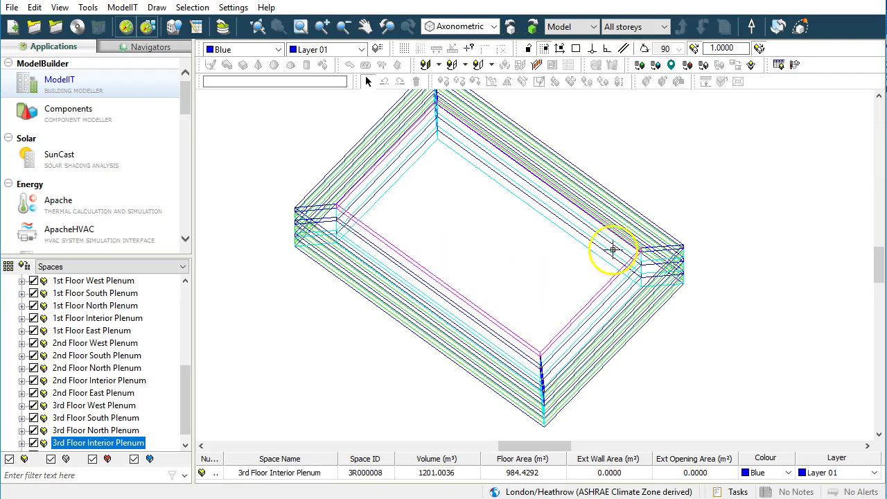
pyautogui.click(798, 27)
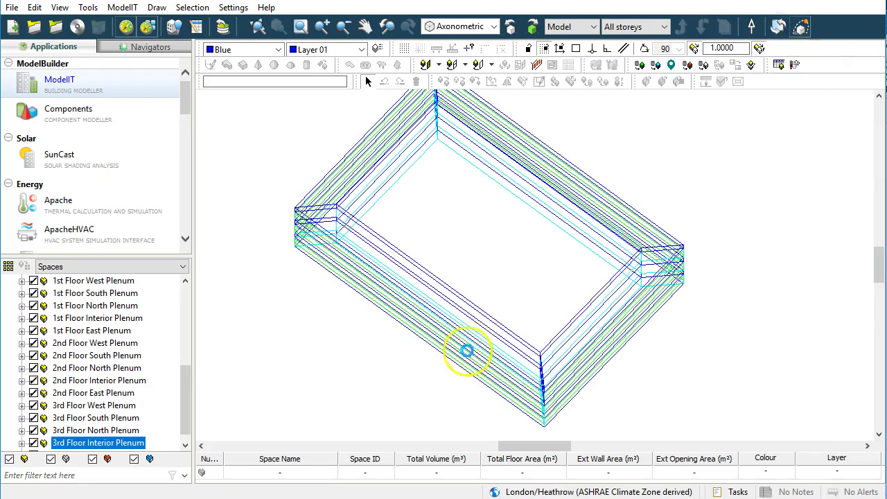
pyautogui.click(514, 327)
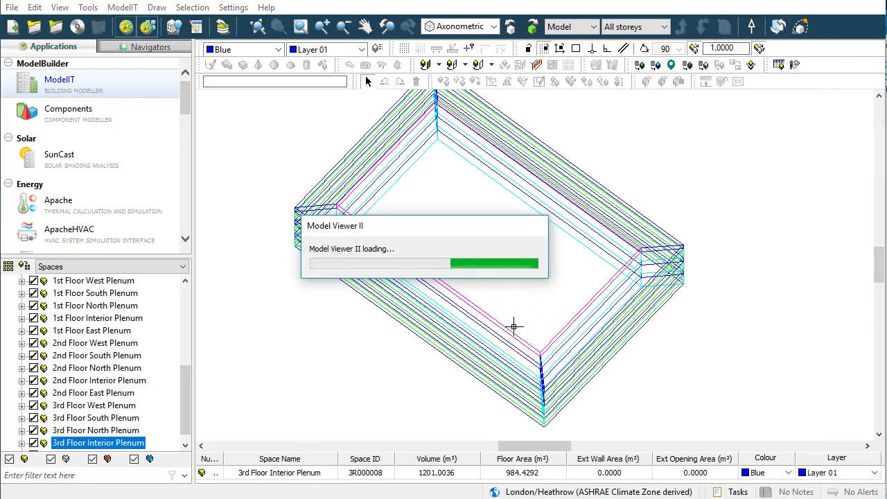
pyautogui.click(515, 327)
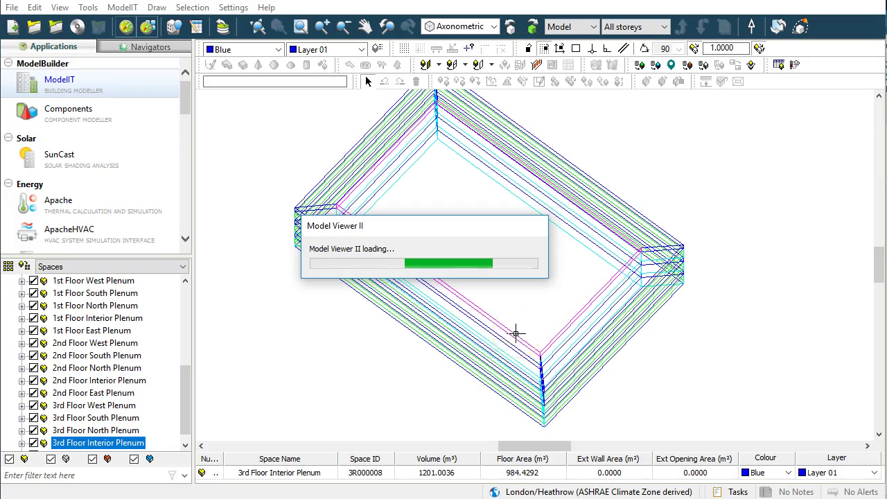
pyautogui.click(489, 344)
pyautogui.click(440, 352)
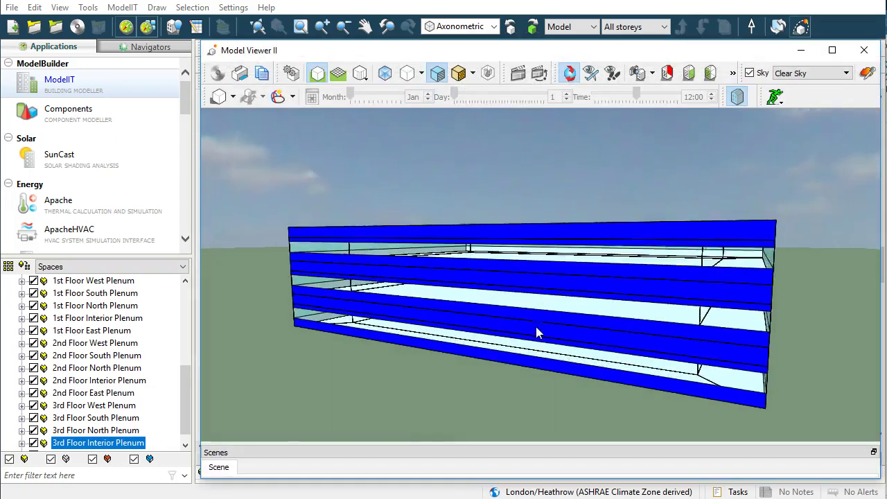
pyautogui.moveTo(496, 335); pyautogui.dragTo(603, 368)
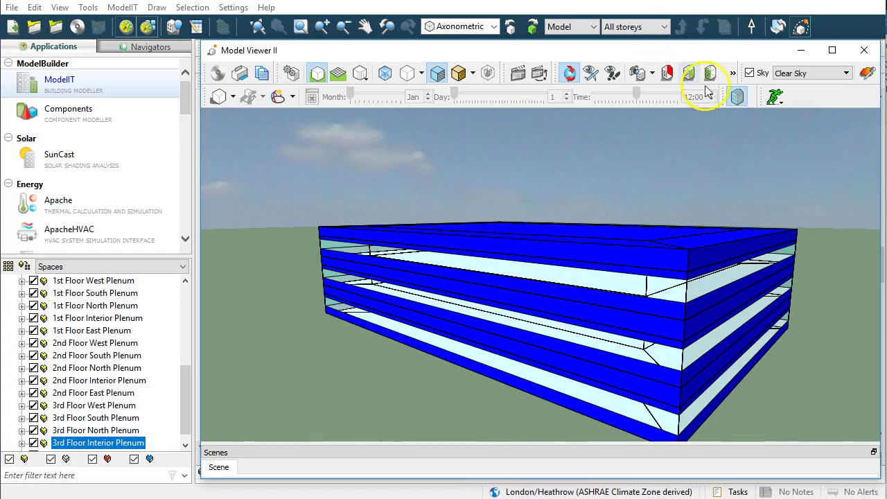
pyautogui.click(800, 29)
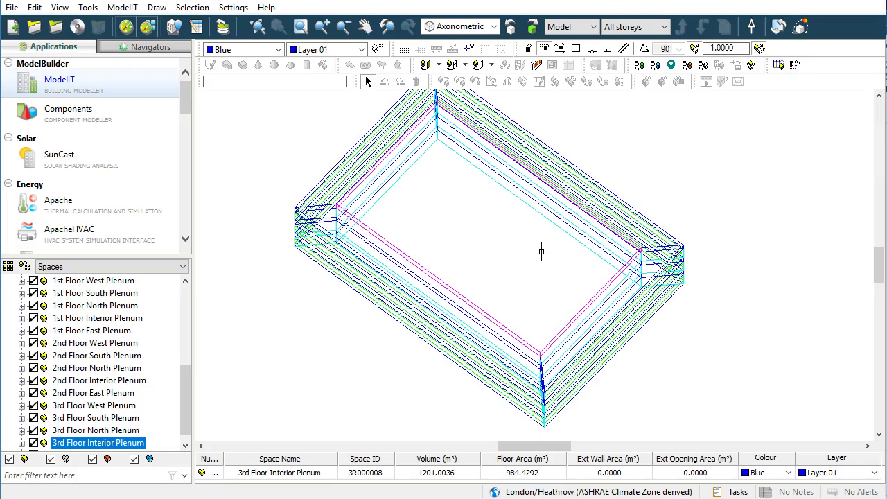
pyautogui.click(502, 257)
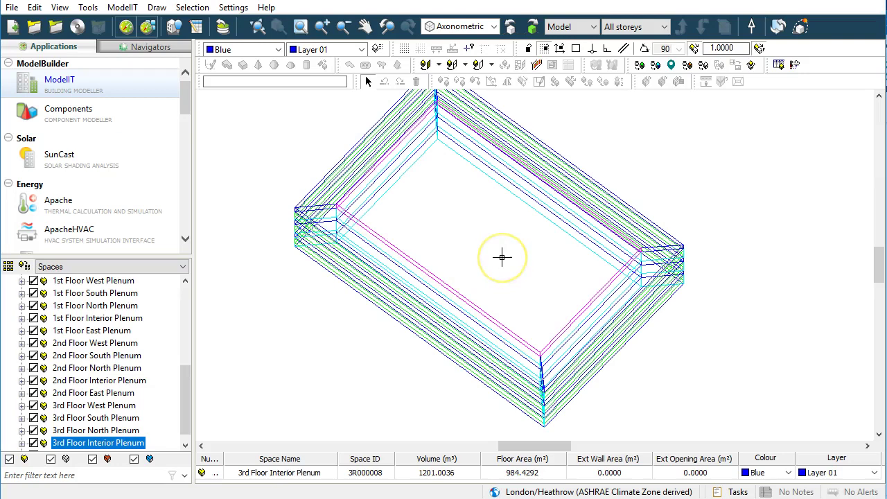
pyautogui.click(301, 166)
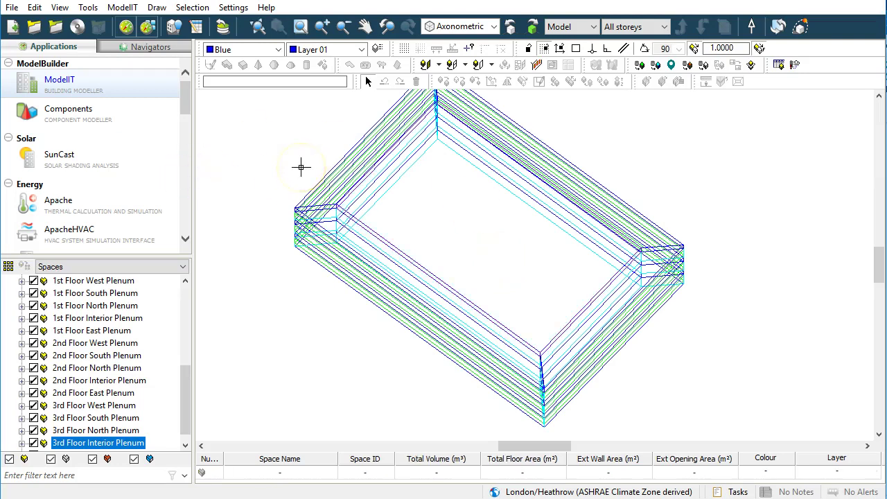
pyautogui.click(175, 27)
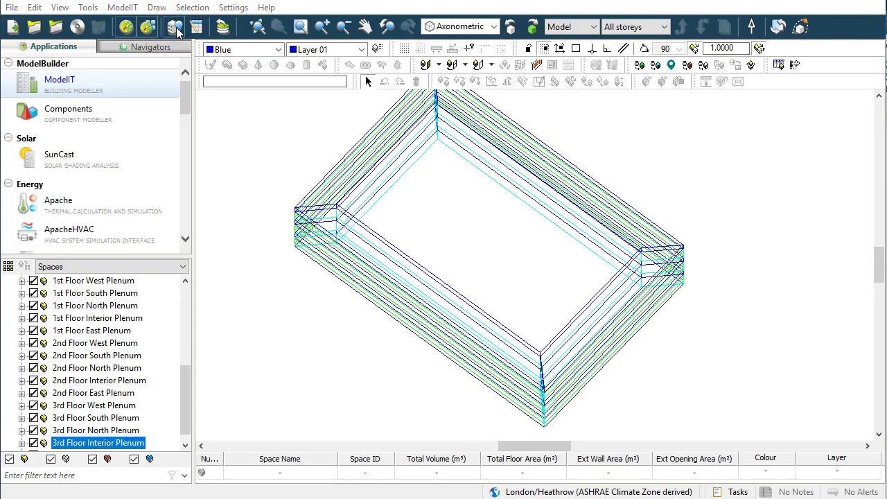
pyautogui.click(311, 165)
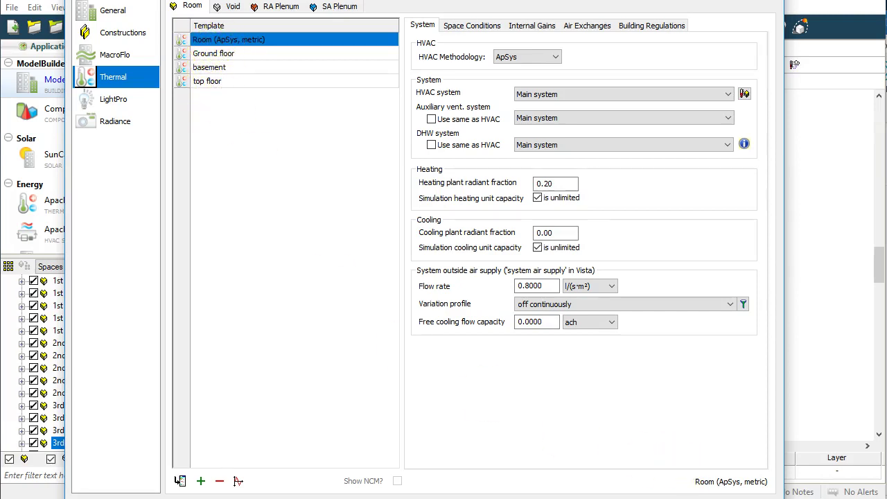
pyautogui.press('Escape')
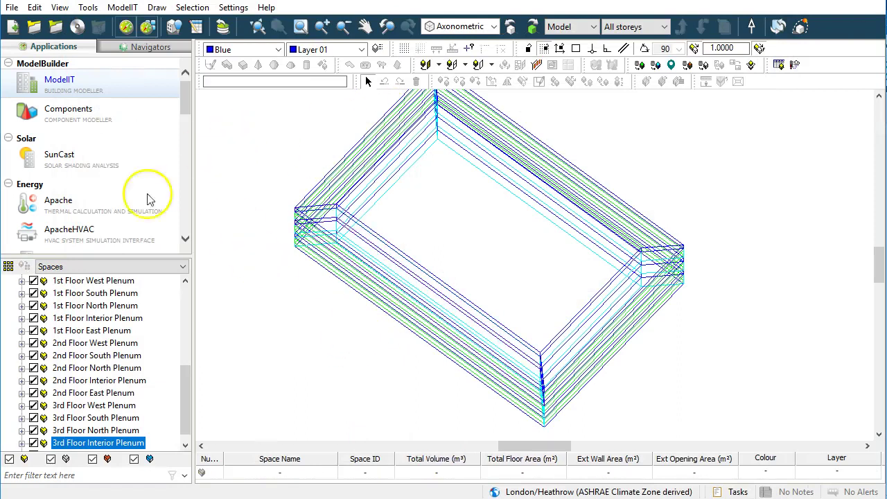
# - Save the project under the name 'test' and move into the Apache module
pyautogui.click(63, 210)
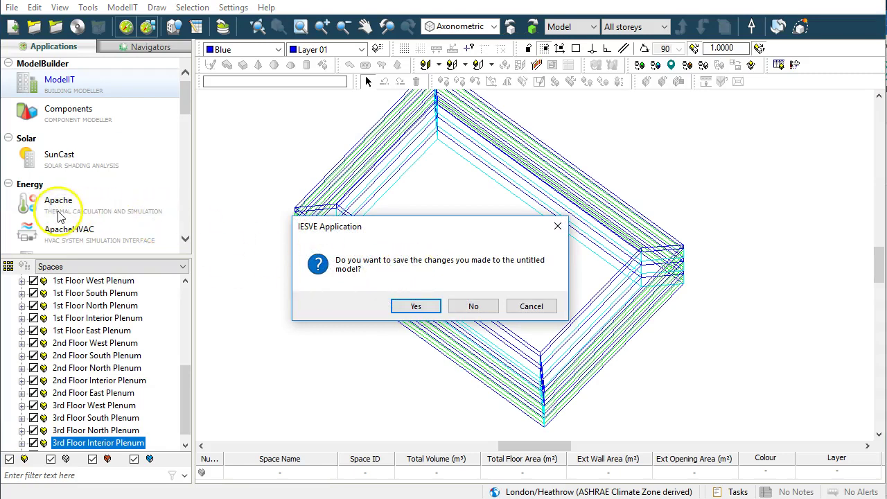
pyautogui.click(427, 307)
pyautogui.click(361, 219)
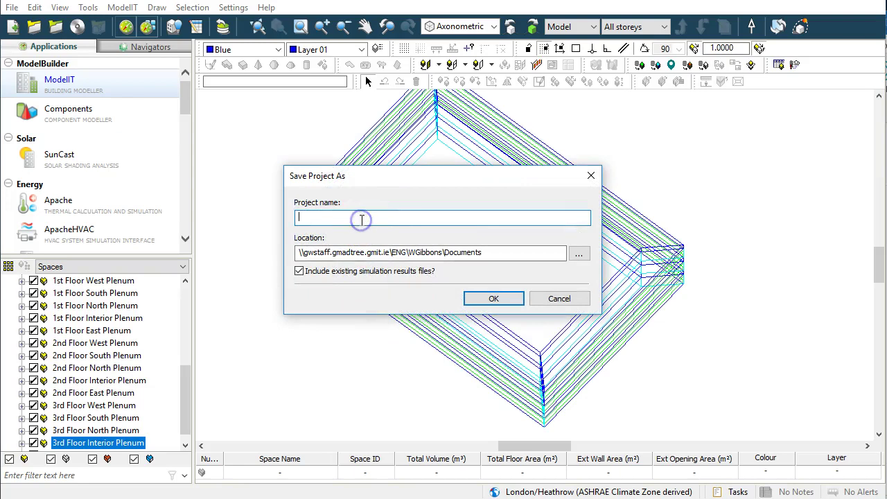
pyautogui.click(501, 298)
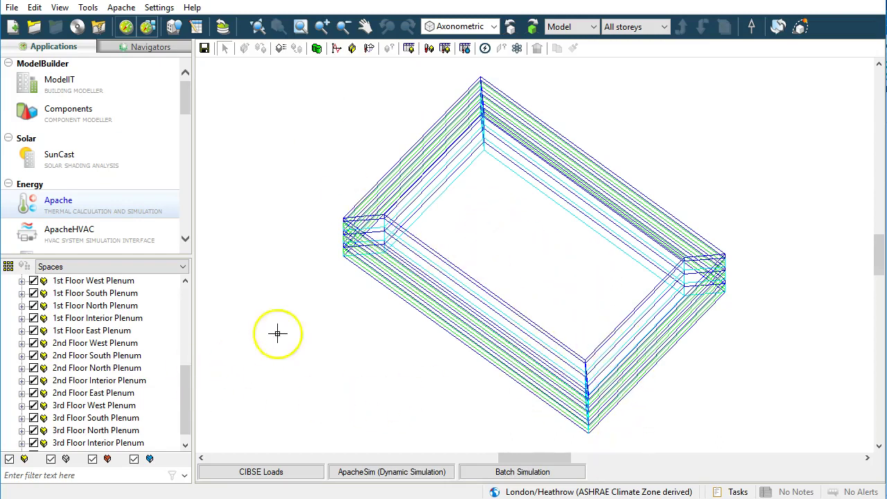
# - Assign the 'top floor' thermal template to the selected 1st Floor Interior Plenum space
pyautogui.click(82, 331)
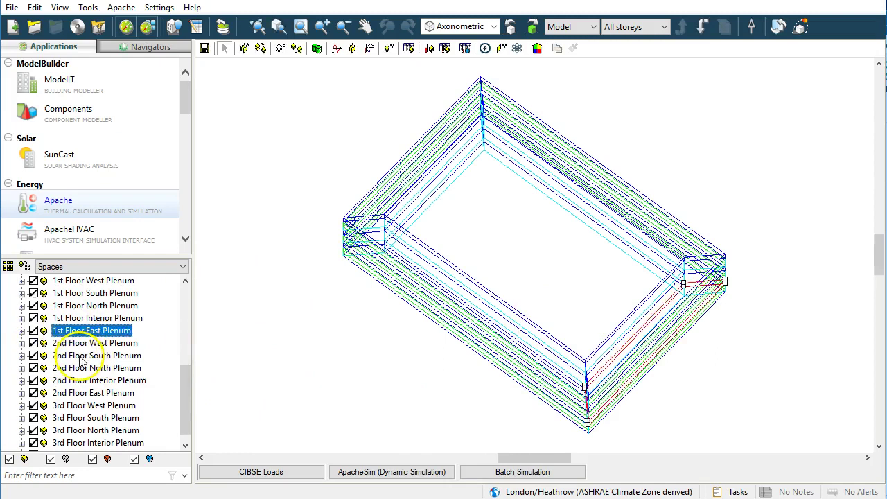
pyautogui.click(89, 319)
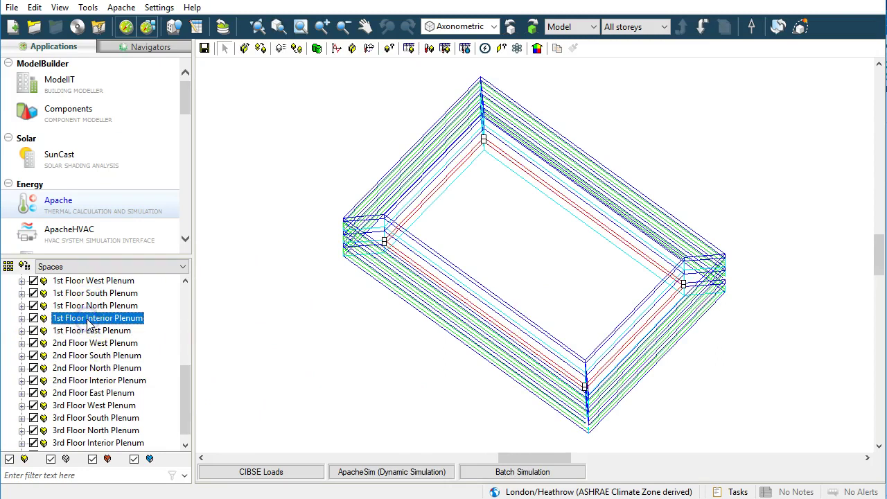
pyautogui.click(262, 48)
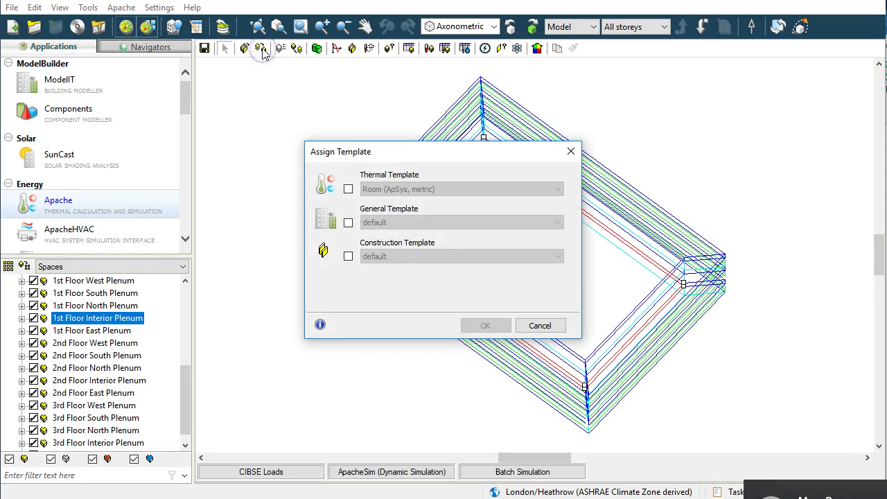
pyautogui.click(347, 190)
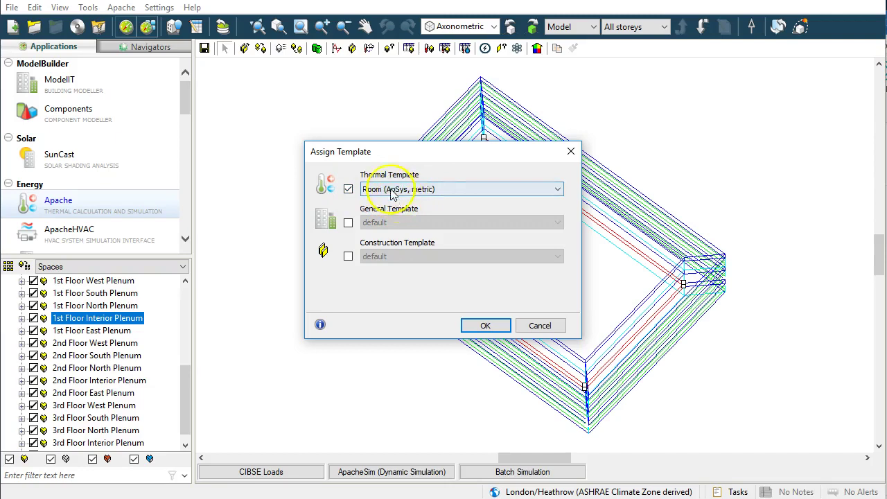
pyautogui.click(419, 192)
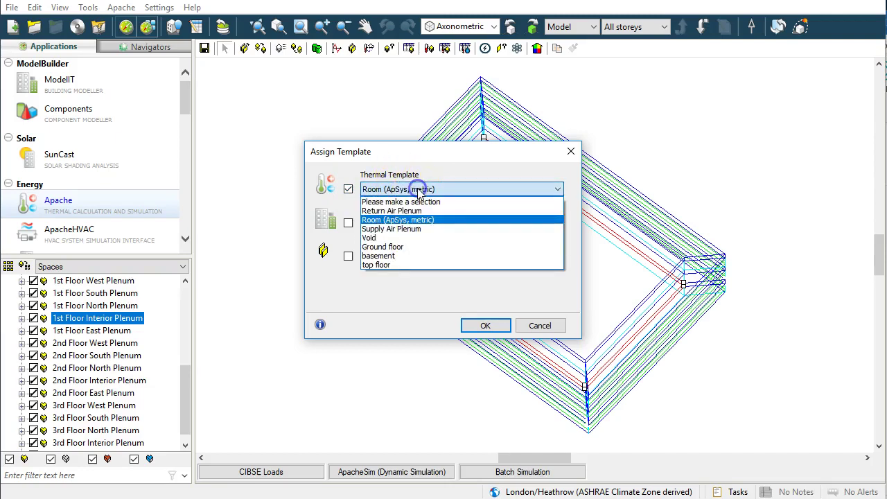
pyautogui.click(376, 265)
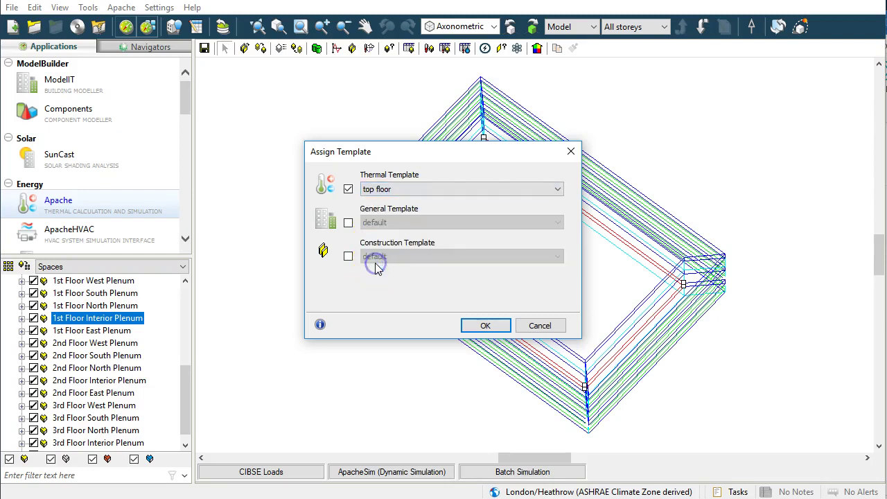
pyautogui.click(486, 325)
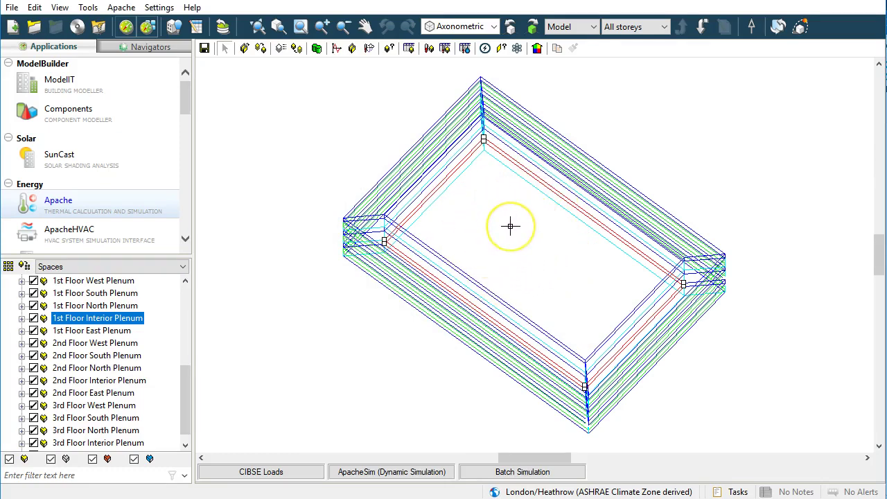
# - Select the 1st Floor East space and assign it the 'basement' thermal template
pyautogui.click(600, 417)
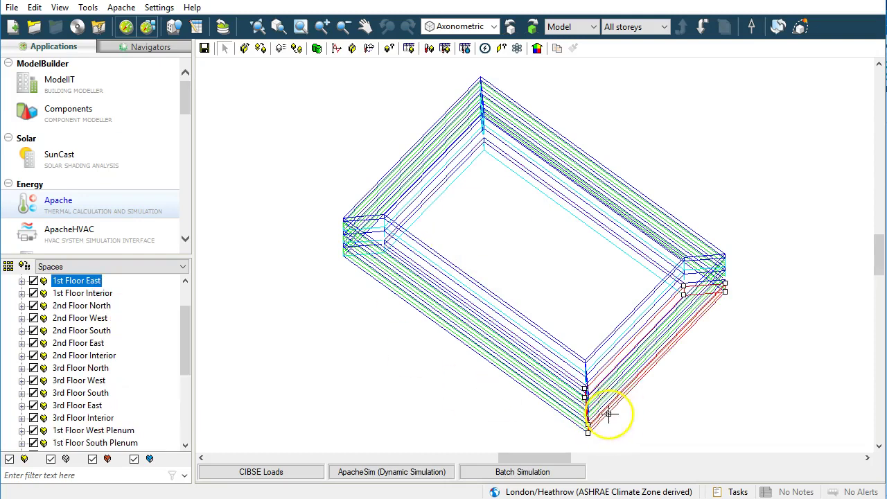
pyautogui.click(259, 50)
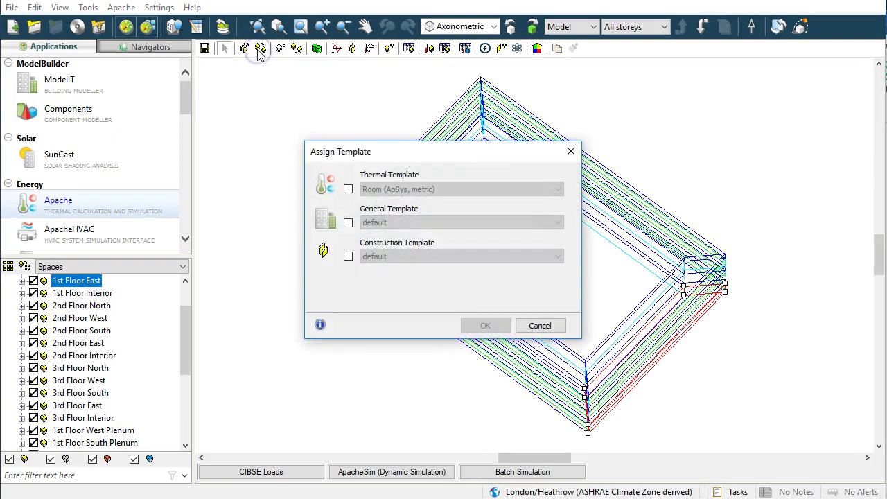
pyautogui.click(349, 191)
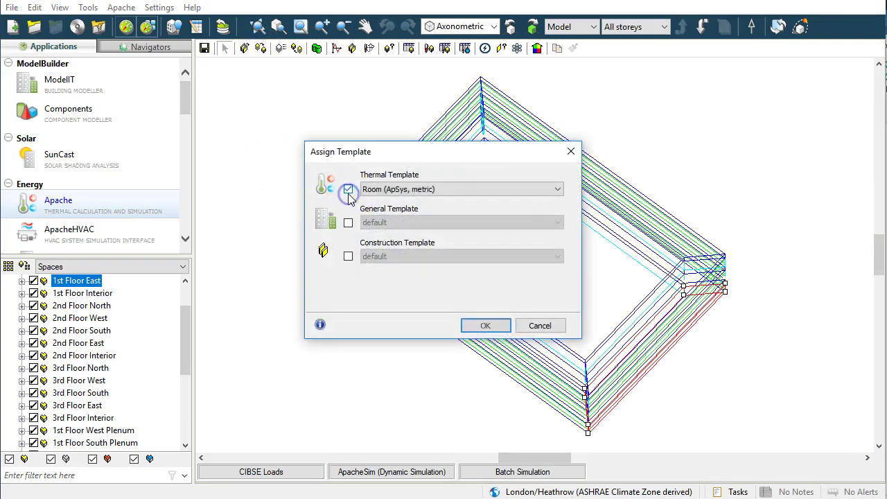
pyautogui.click(413, 191)
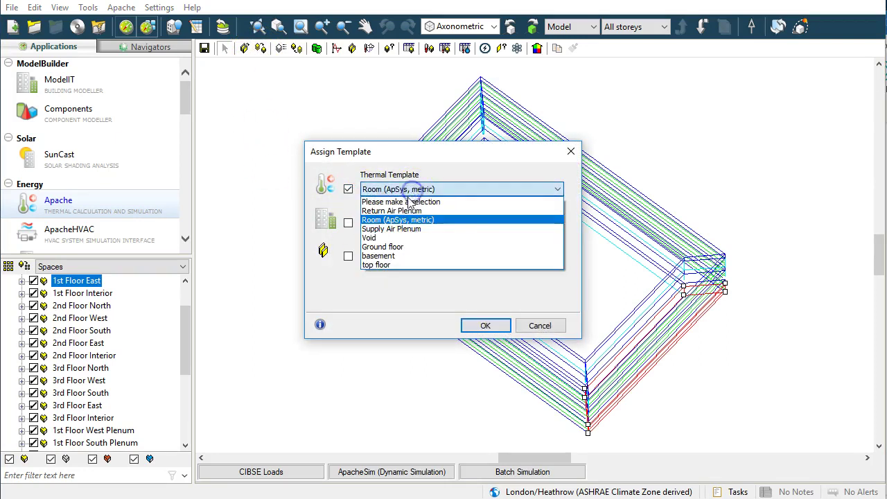
pyautogui.click(378, 256)
pyautogui.click(486, 326)
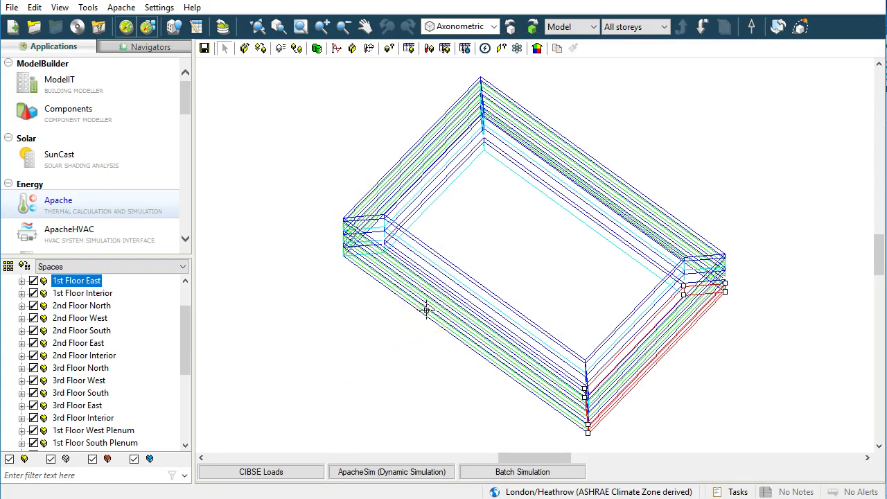
pyautogui.click(176, 29)
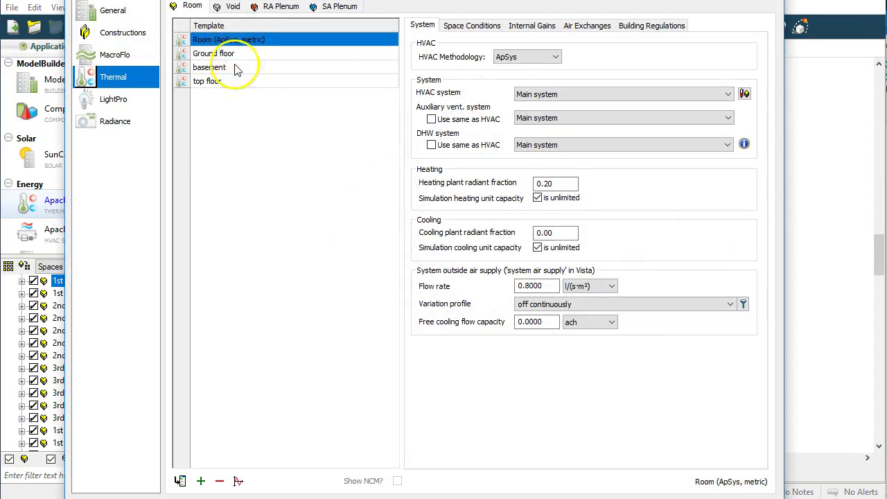
pyautogui.press('Escape')
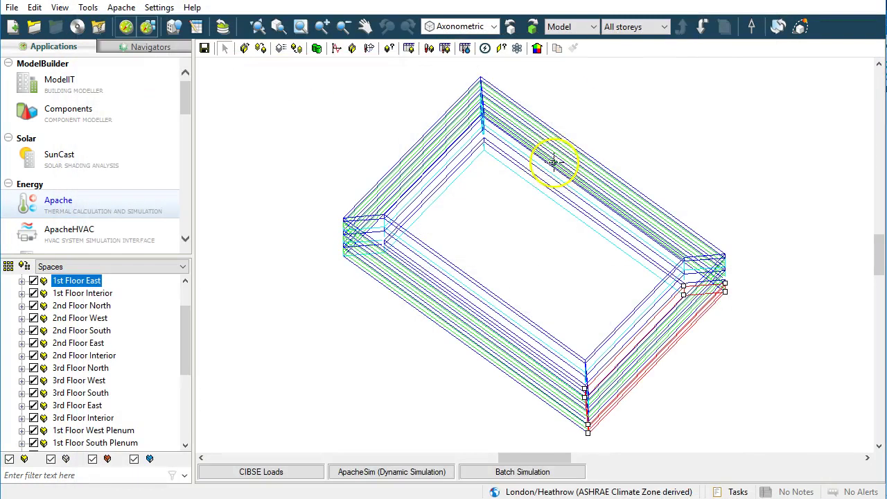